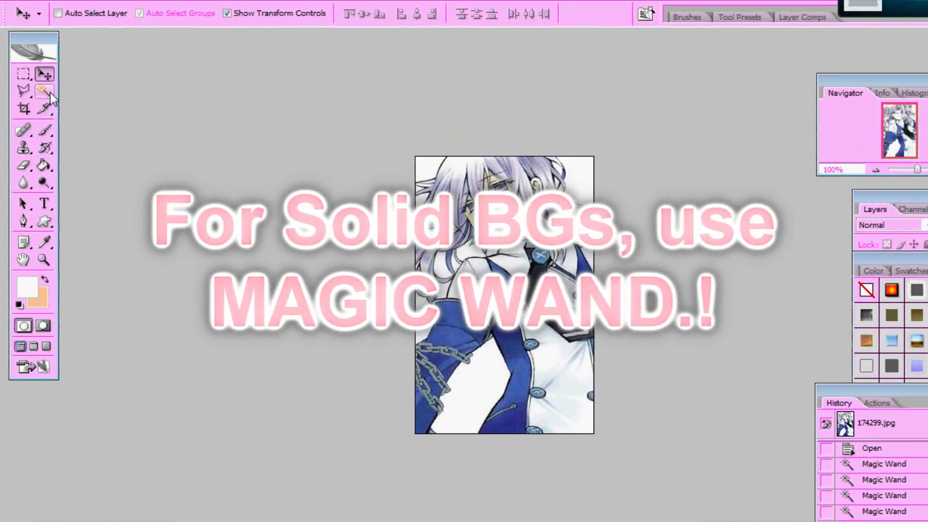
# With the Magic Wand active and nothing selected, duplicate the Background layer and hide the original
pyautogui.click(39, 101)
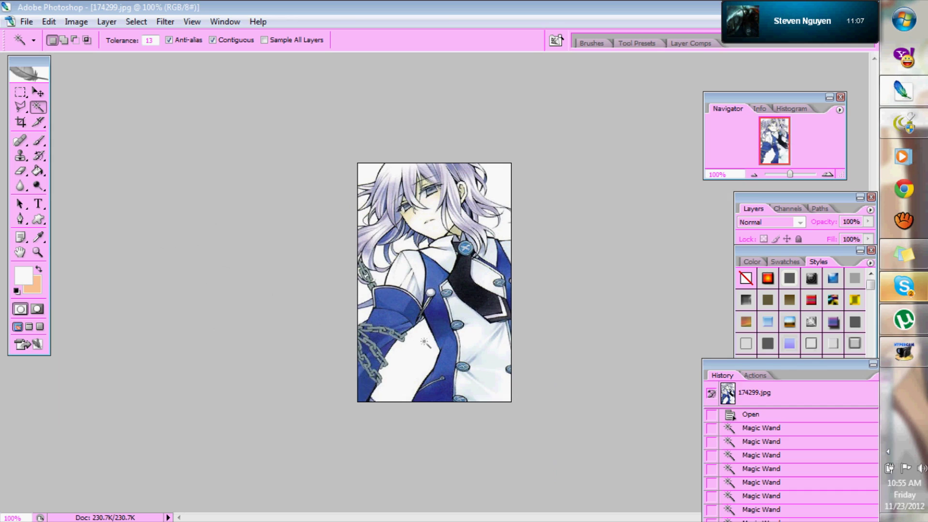
pyautogui.hotkey('ctrl', 'd')
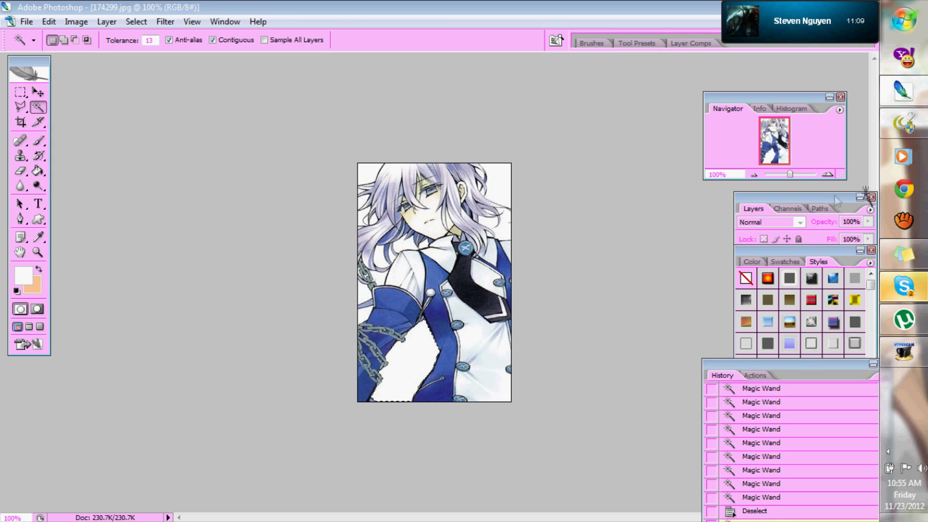
pyautogui.click(860, 197)
pyautogui.moveTo(804, 195); pyautogui.dragTo(811, 82)
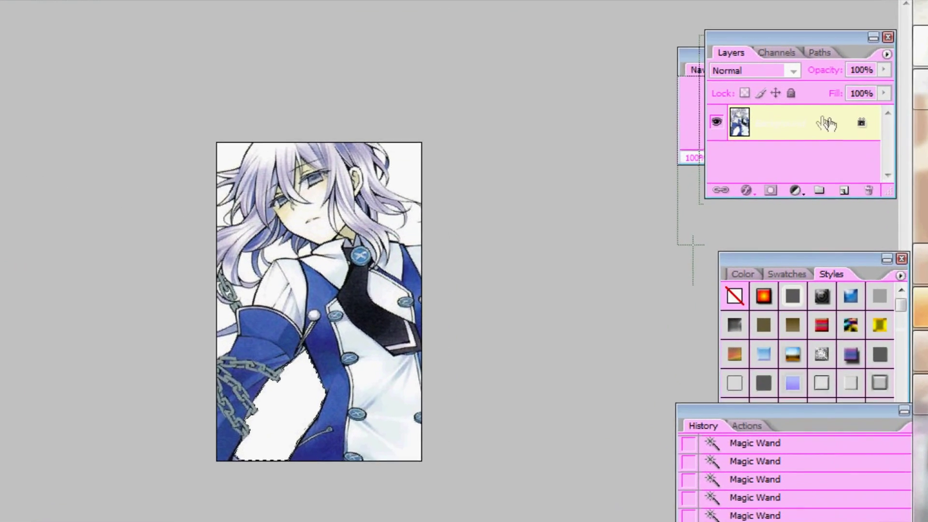
pyautogui.moveTo(828, 124); pyautogui.dragTo(843, 190)
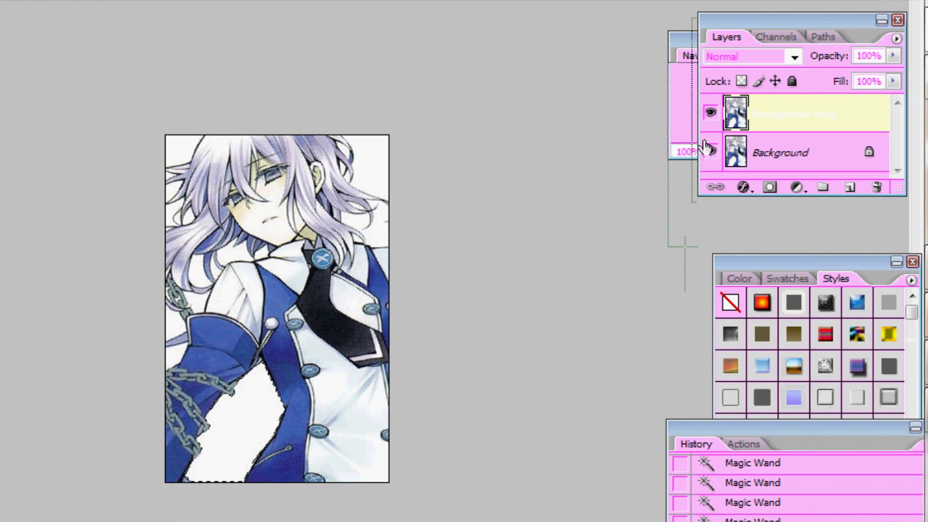
pyautogui.click(710, 150)
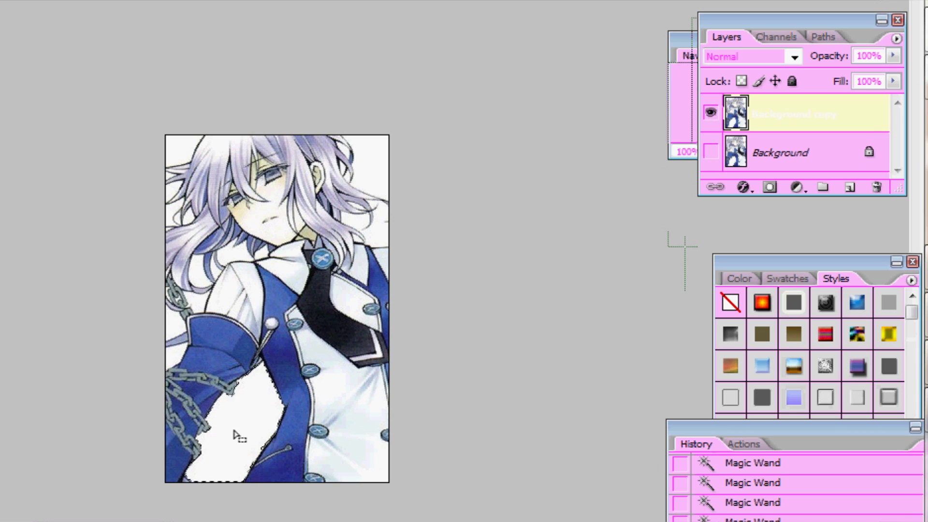
# Delete the white areas near the chains, at the top right, top left and beside the hair
pyautogui.press('Delete')
pyautogui.click(372, 168)
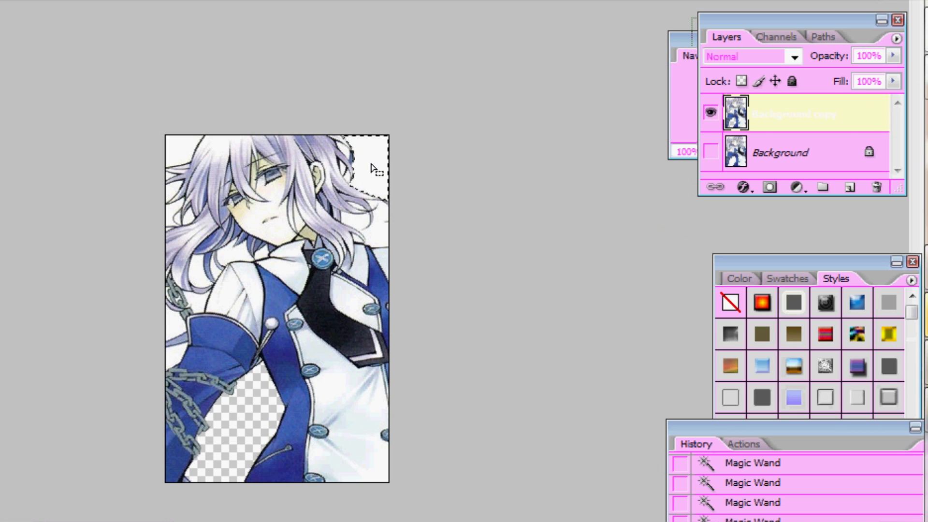
pyautogui.press('Delete')
pyautogui.click(384, 234)
pyautogui.press('Delete')
pyautogui.click(184, 150)
pyautogui.press('Delete')
pyautogui.click(174, 187)
pyautogui.press('Delete')
pyautogui.click(172, 218)
pyautogui.press('Delete')
# Clear the white gaps between hair and chain and left of the sleeve
pyautogui.click(192, 280)
pyautogui.press('Delete')
pyautogui.click(197, 305)
pyautogui.press('Delete')
pyautogui.click(174, 326)
pyautogui.press('Delete')
# Clear the white gaps around the neck to transparency
pyautogui.click(244, 248)
pyautogui.press('Delete')
pyautogui.press('Delete')
pyautogui.click(259, 253)
pyautogui.press('Delete')
pyautogui.click(261, 251)
# Clear the small white patches along the left hair edge
pyautogui.press('Delete')
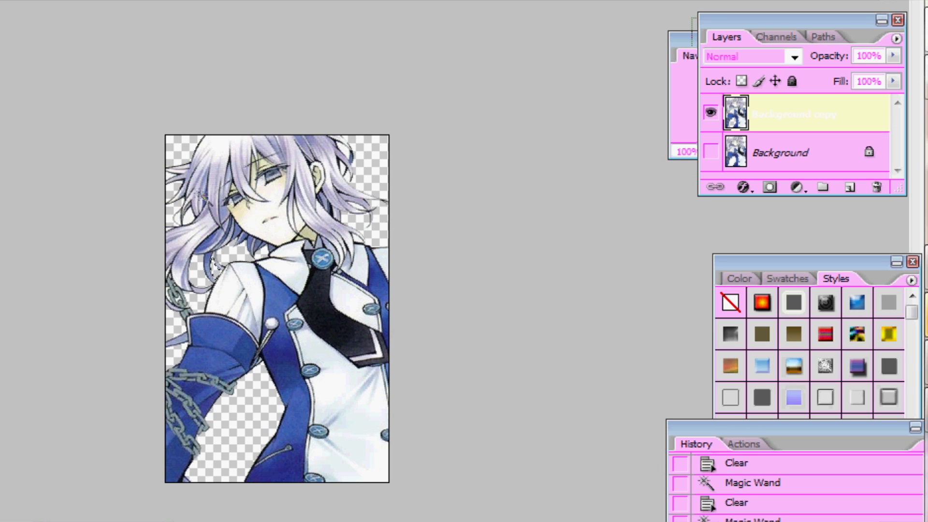
pyautogui.click(182, 220)
pyautogui.press('Delete')
pyautogui.click(186, 227)
pyautogui.press('Delete')
pyautogui.click(170, 237)
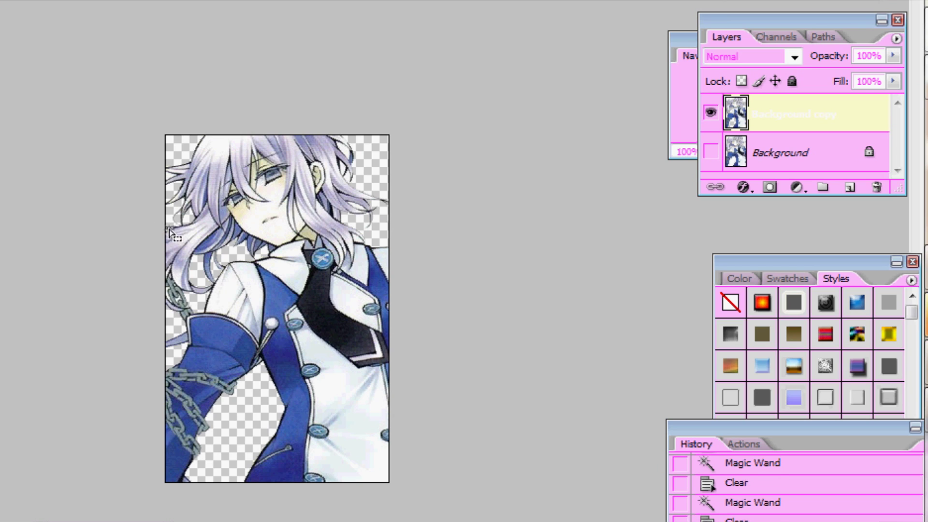
pyautogui.press('Delete')
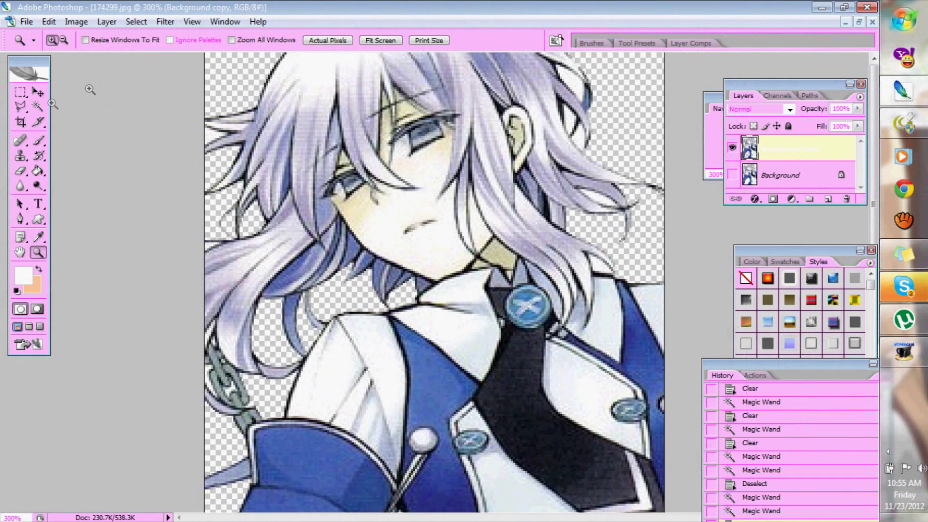
# With a fresh Magic Wand selection, clear the white around the hair tip
pyautogui.click(38, 107)
pyautogui.hotkey('ctrl', 'd')
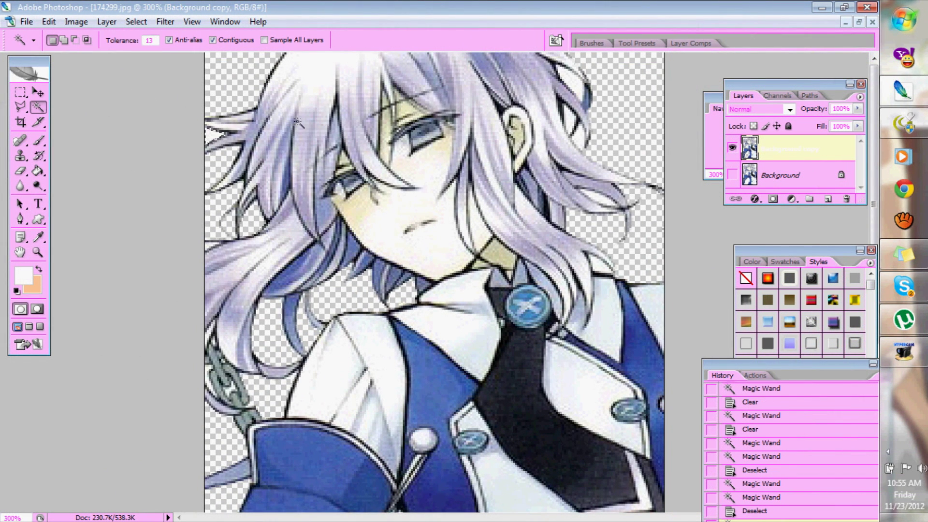
pyautogui.click(212, 133)
pyautogui.press('Delete')
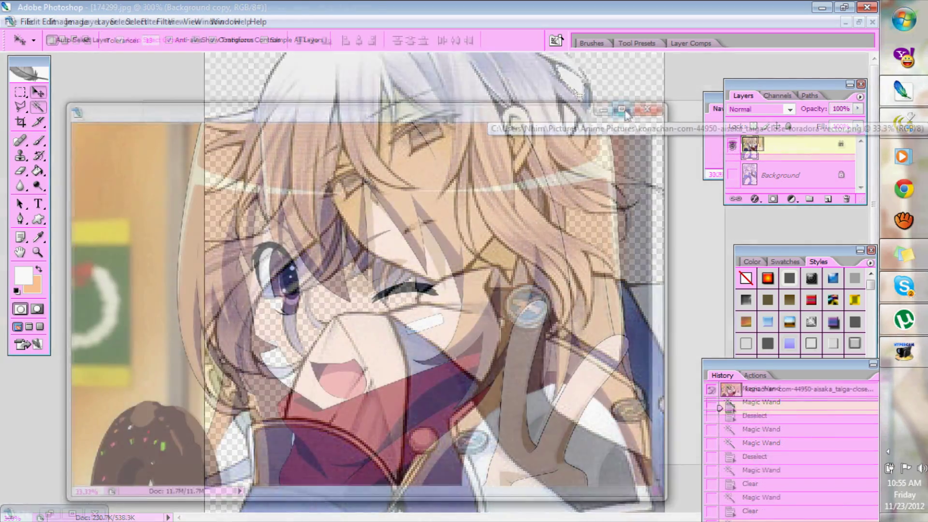
# Zoom in on the winking-girl image and switch to the Polygonal Lasso
pyautogui.press('z')
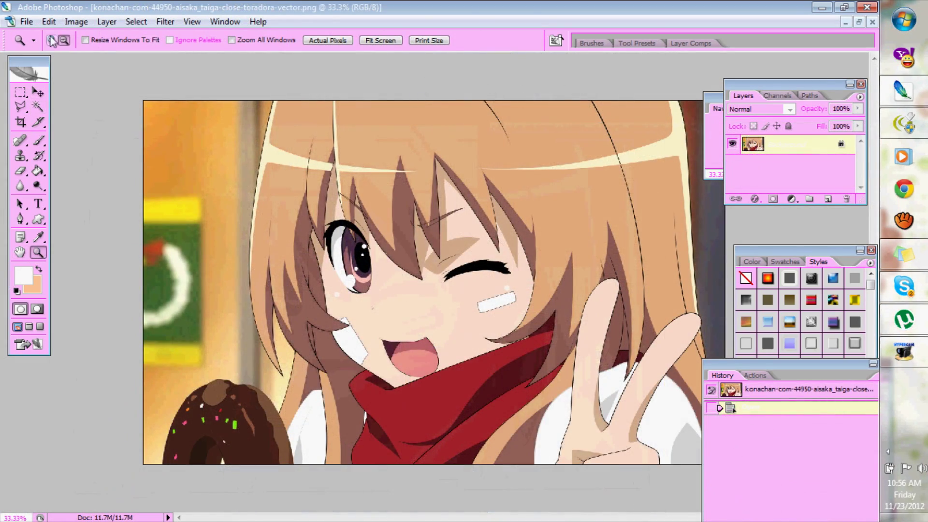
pyautogui.click(199, 164)
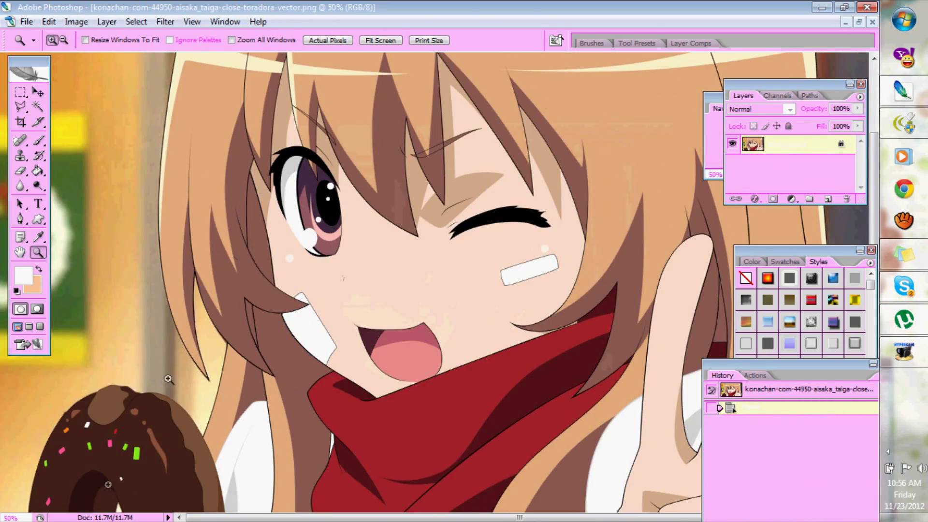
pyautogui.click(21, 105)
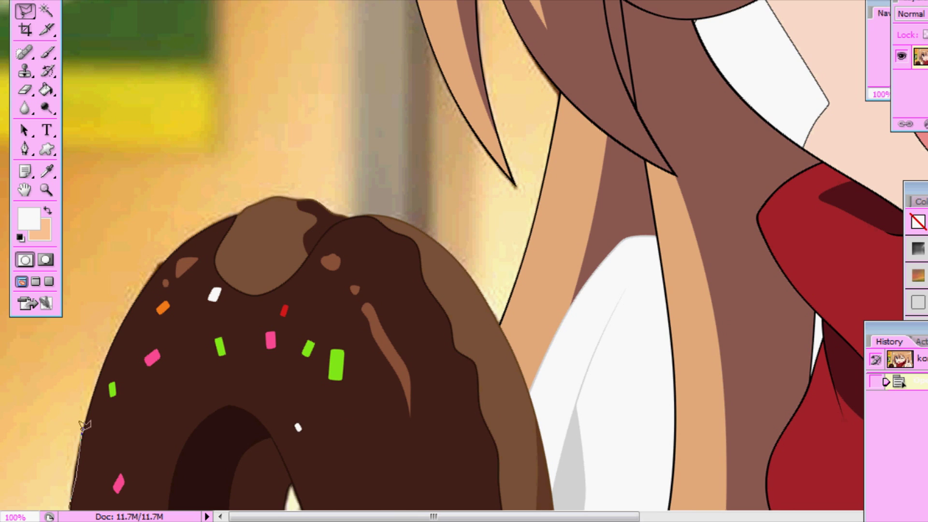
# Trace Polygonal Lasso points up the donut's left edge and along its top
pyautogui.click(94, 390)
pyautogui.click(107, 349)
pyautogui.click(129, 309)
pyautogui.click(185, 237)
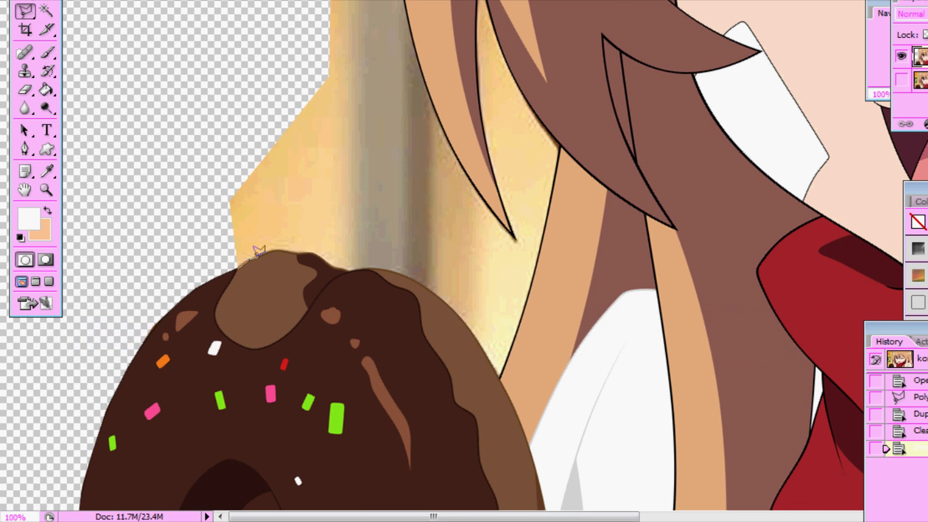
pyautogui.click(252, 256)
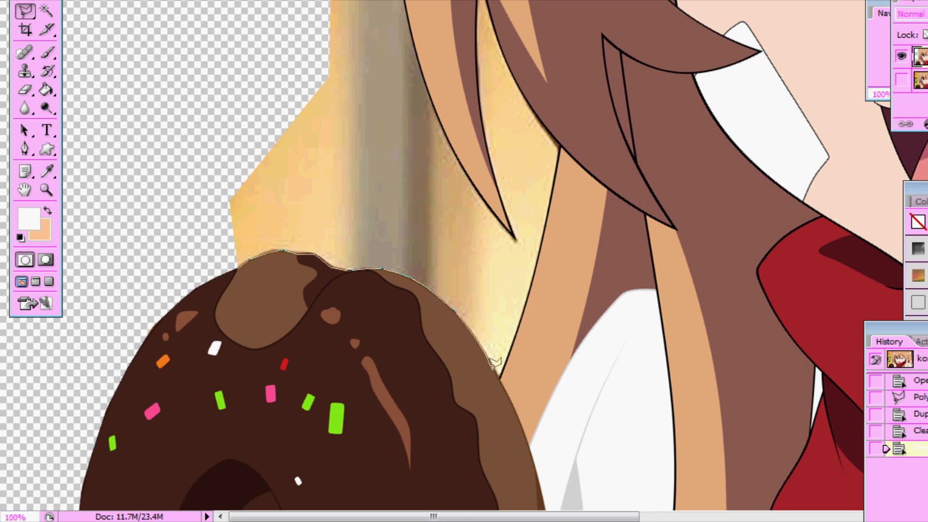
# Add outline points from the donut-hair corner up to the hair tip
pyautogui.click(501, 373)
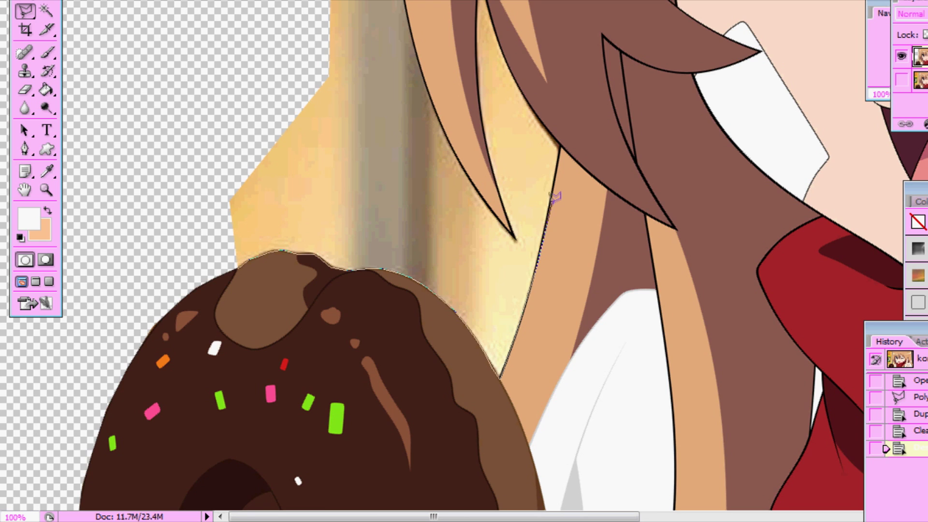
pyautogui.click(561, 144)
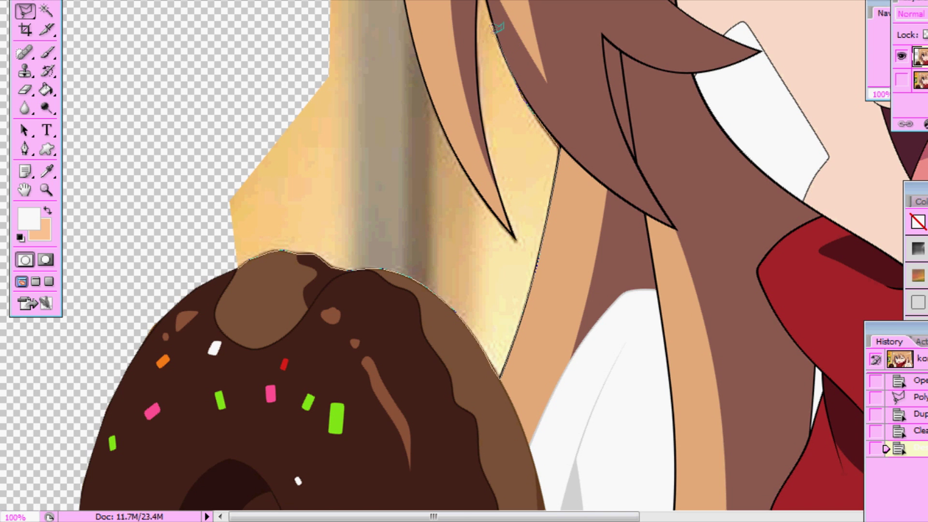
pyautogui.scroll(5, 500, 29)
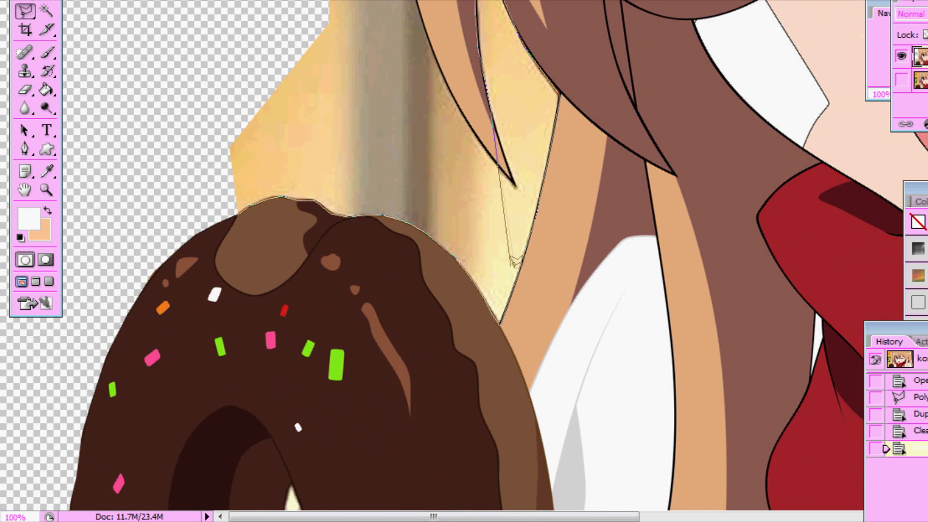
pyautogui.click(515, 188)
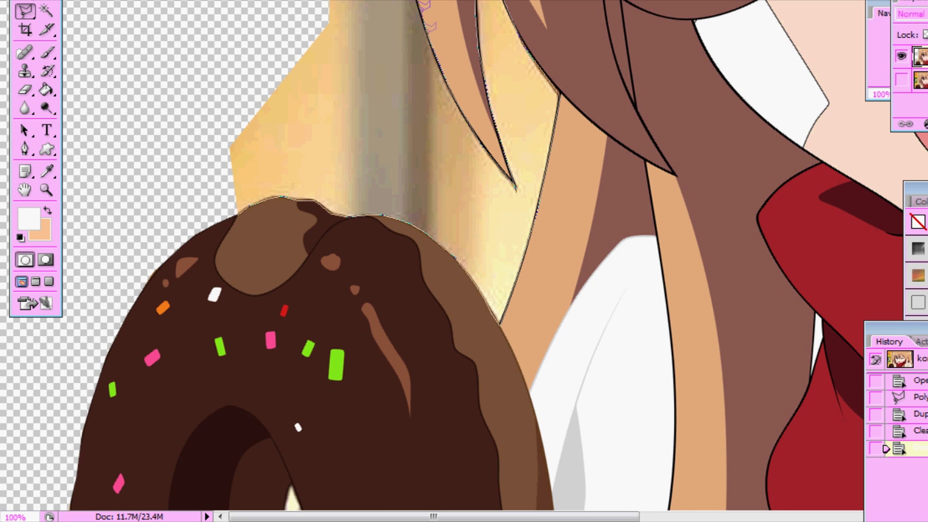
pyautogui.scroll(5, 397, 320)
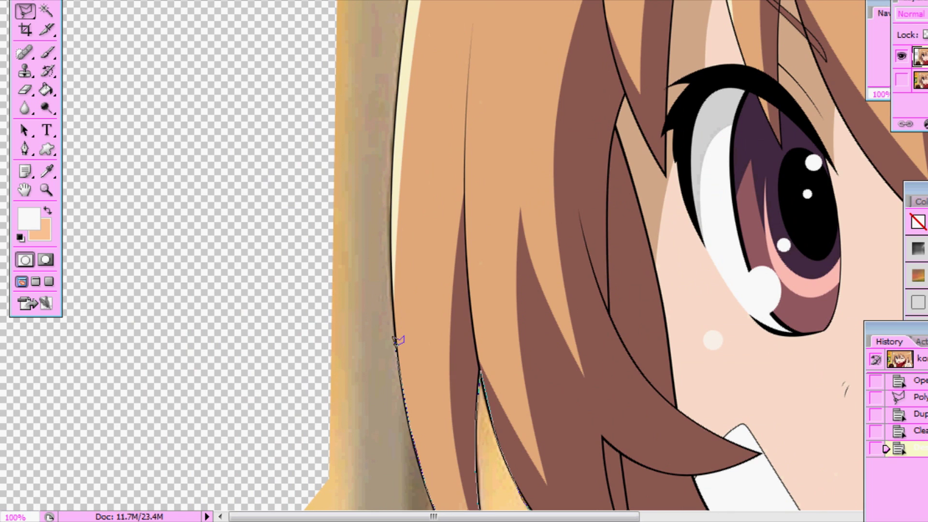
# Extend the outline up the hair, close it, and delete the enclosed yellow backdrop
pyautogui.click(392, 188)
pyautogui.click(393, 106)
pyautogui.scroll(5, 406, 22)
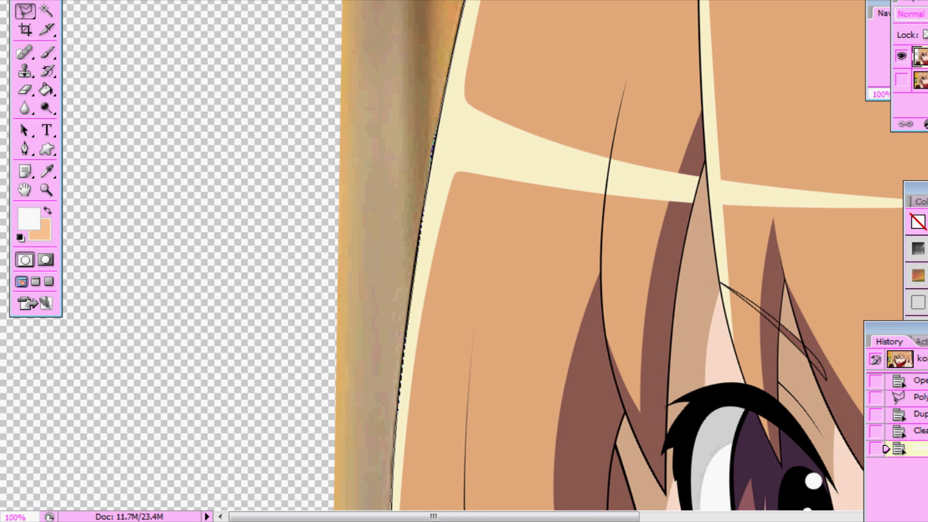
pyautogui.scroll(-10, 162, 444)
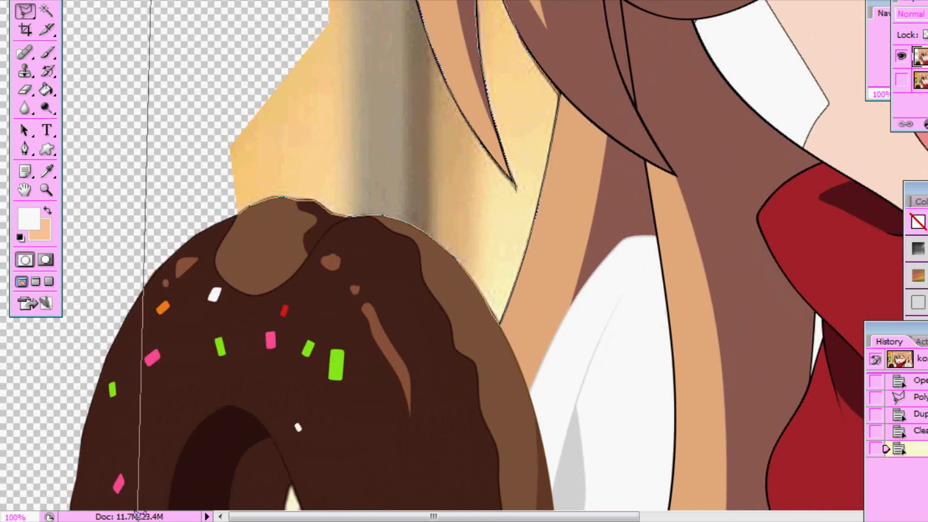
pyautogui.click(186, 183)
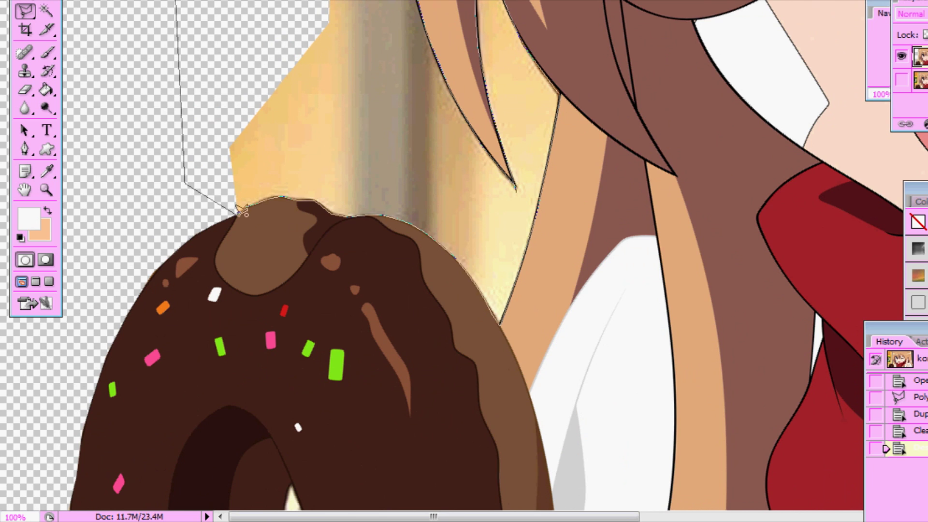
pyautogui.doubleClick(237, 212)
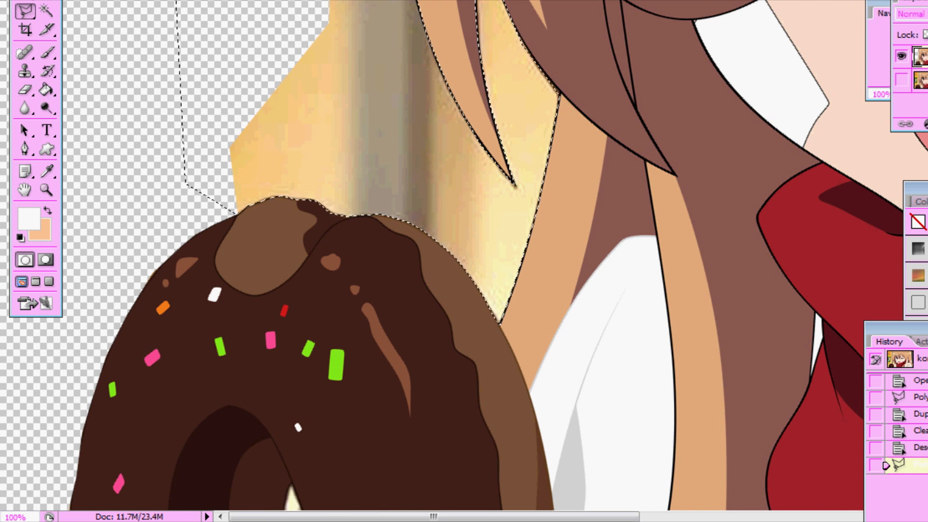
pyautogui.press('Delete')
# Deselect and zoom out to 25% to view the whole image
pyautogui.hotkey('ctrl', 'd')
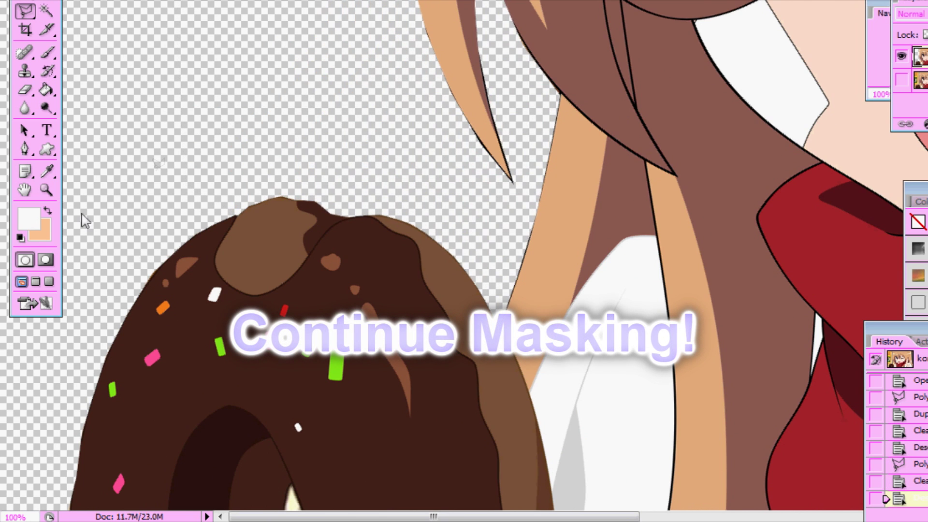
pyautogui.click(46, 190)
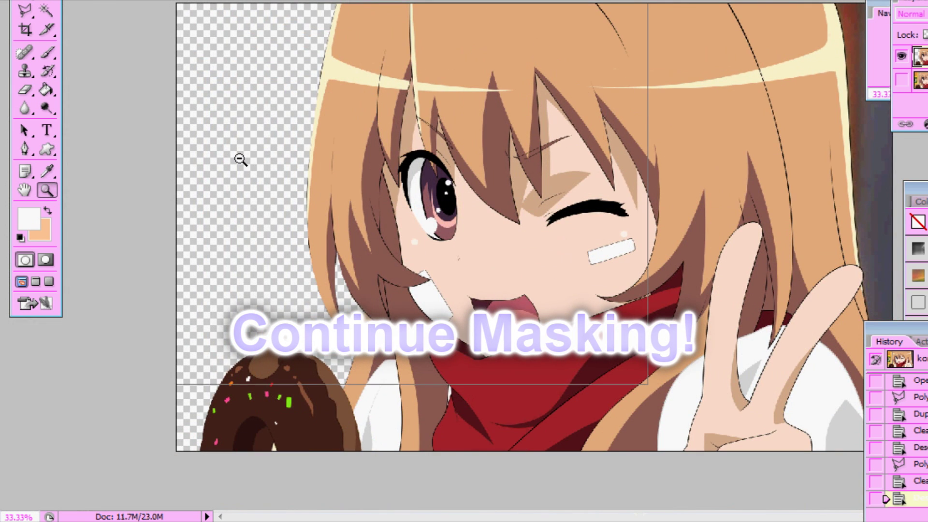
pyautogui.keyDown('alt'); pyautogui.click(239, 159); pyautogui.keyUp('alt')
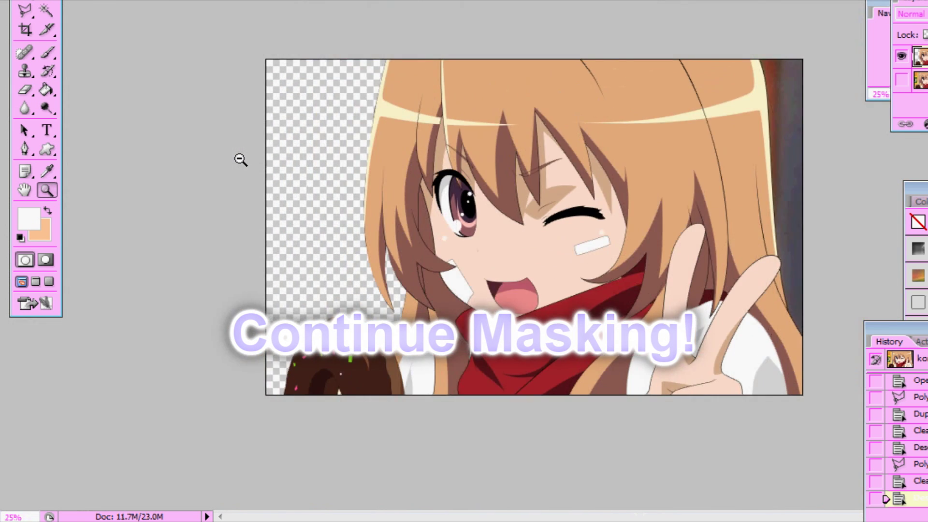